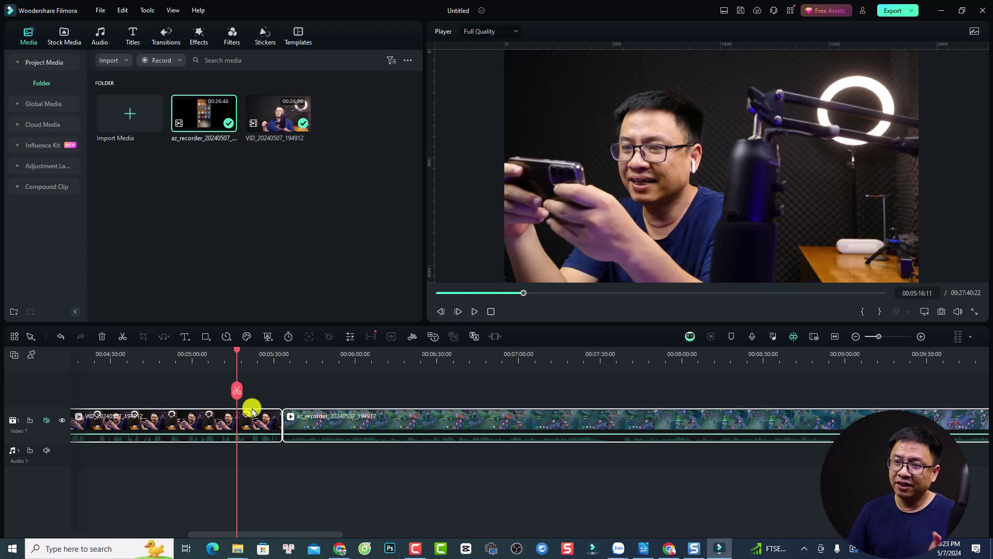
- Inspect the webcam and gameplay clips, zoom the timeline in, and place the playhead at their cut
click(208, 417)
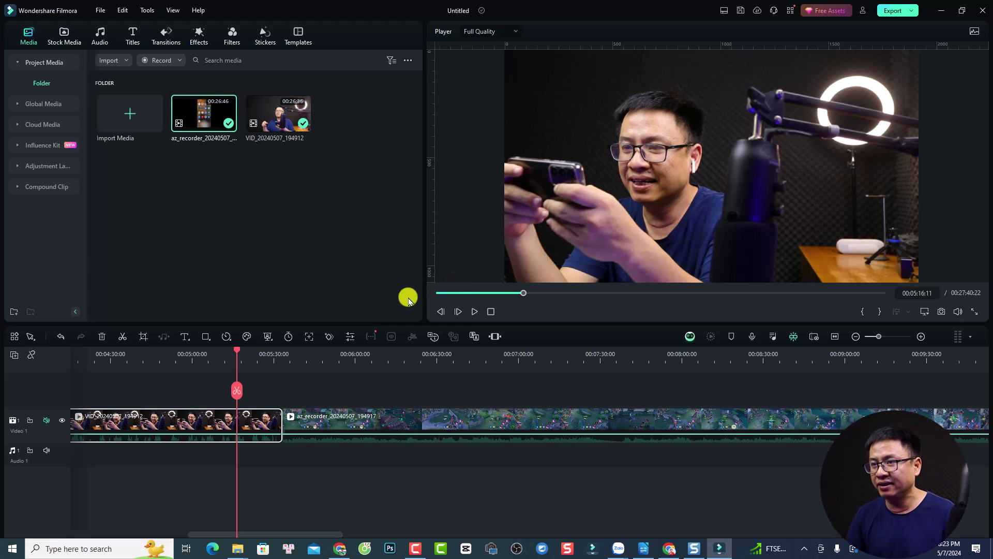
click(338, 356)
click(328, 416)
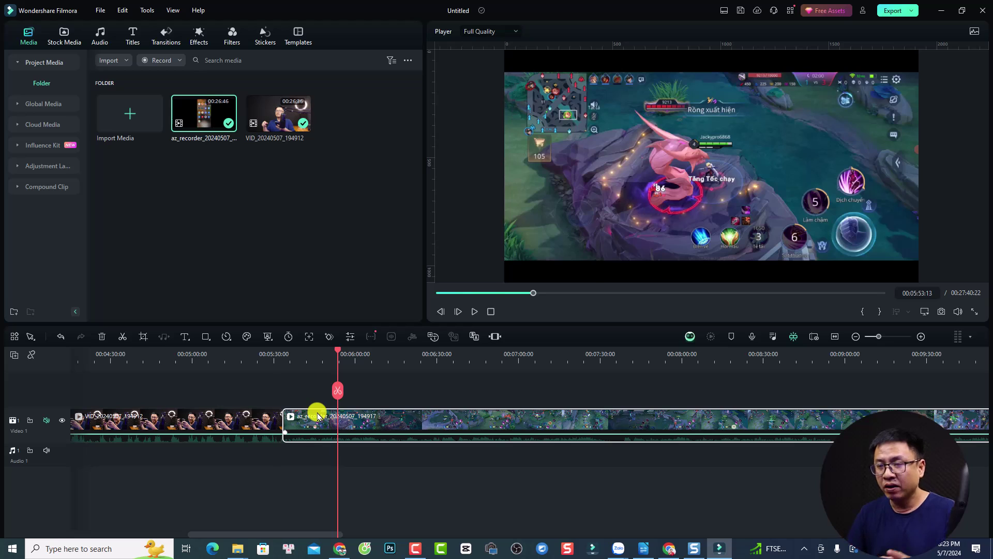
click(268, 427)
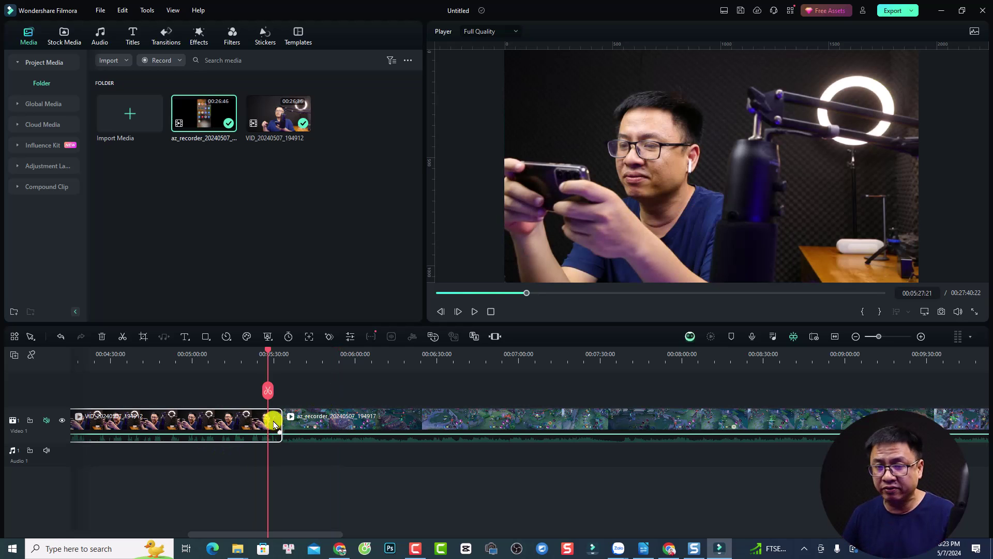
drag(293, 355, 437, 358)
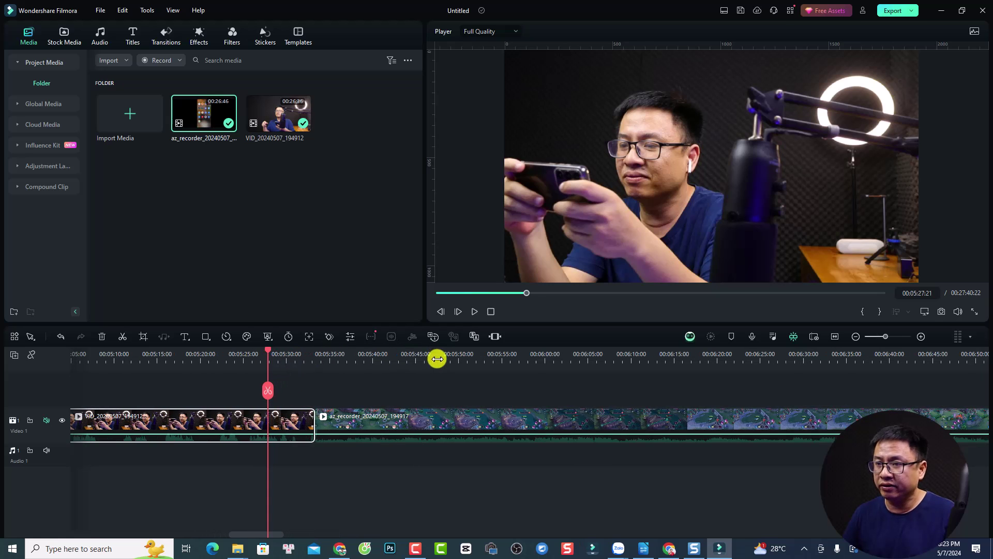
click(308, 356)
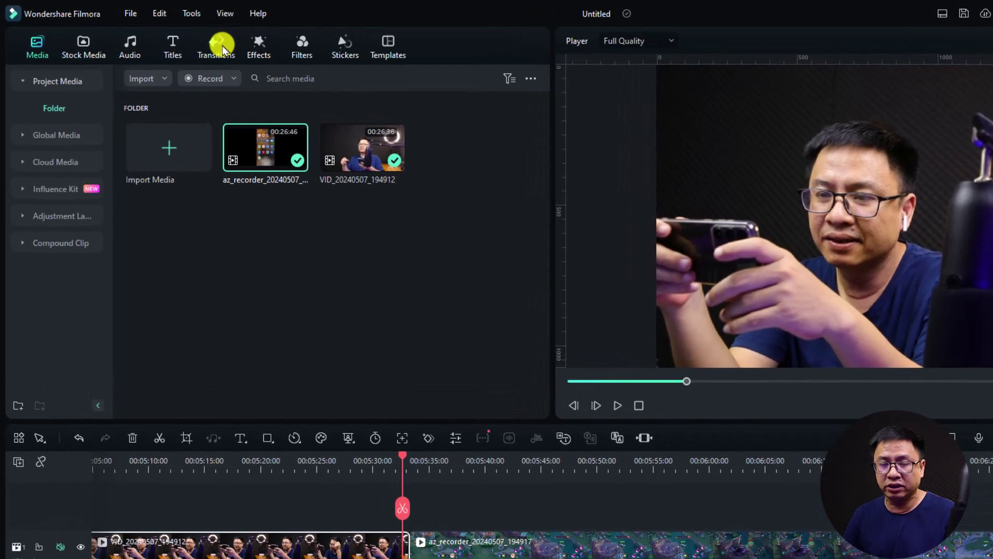
- Open the Transitions library on the Fade&Dissolve category
click(220, 50)
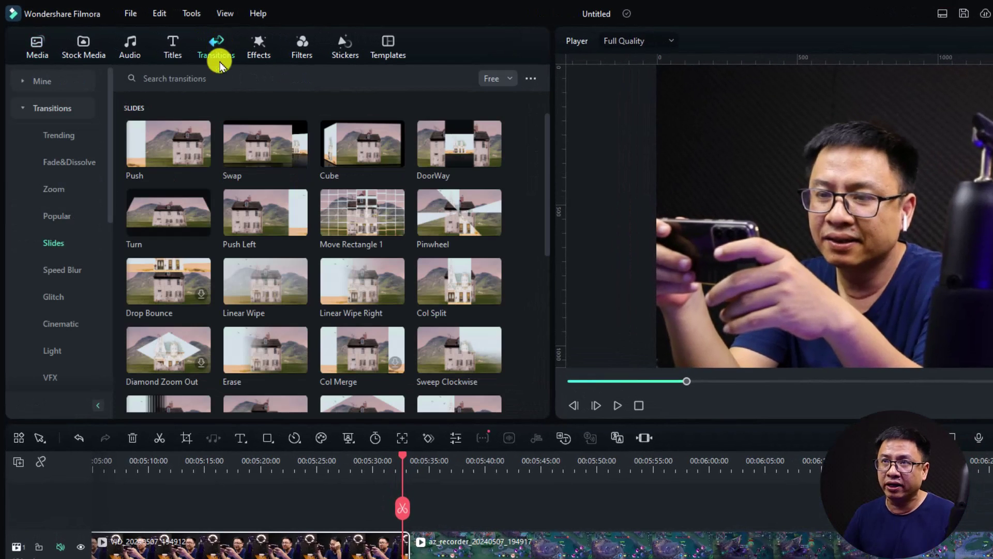
click(24, 110)
click(23, 110)
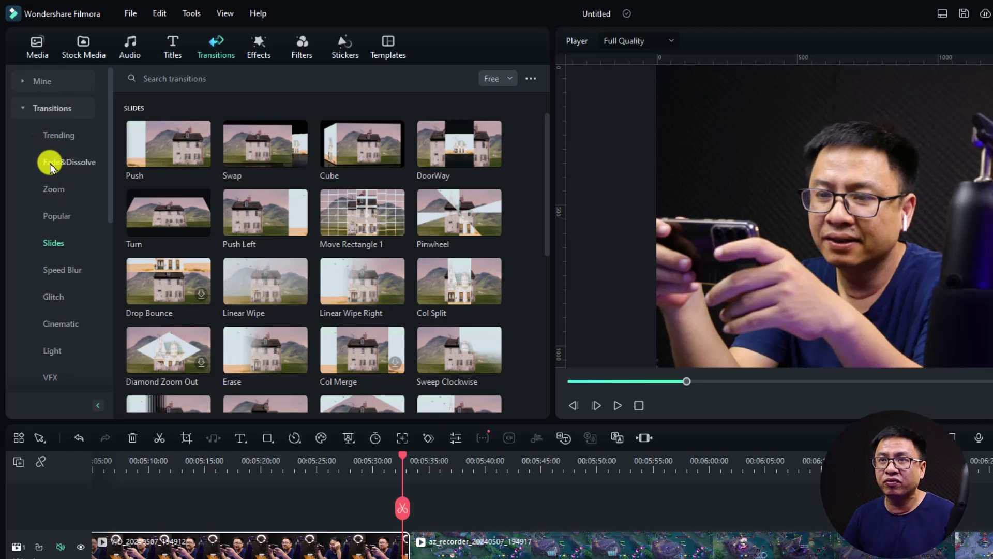
click(52, 168)
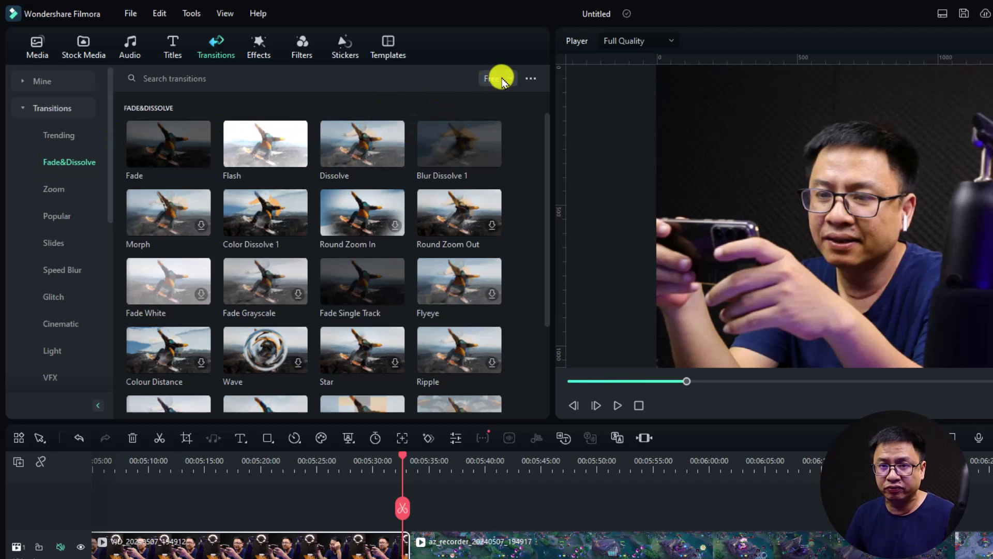
- Filter the transitions to Paid, then back to Free, and preview Dissolve
click(501, 80)
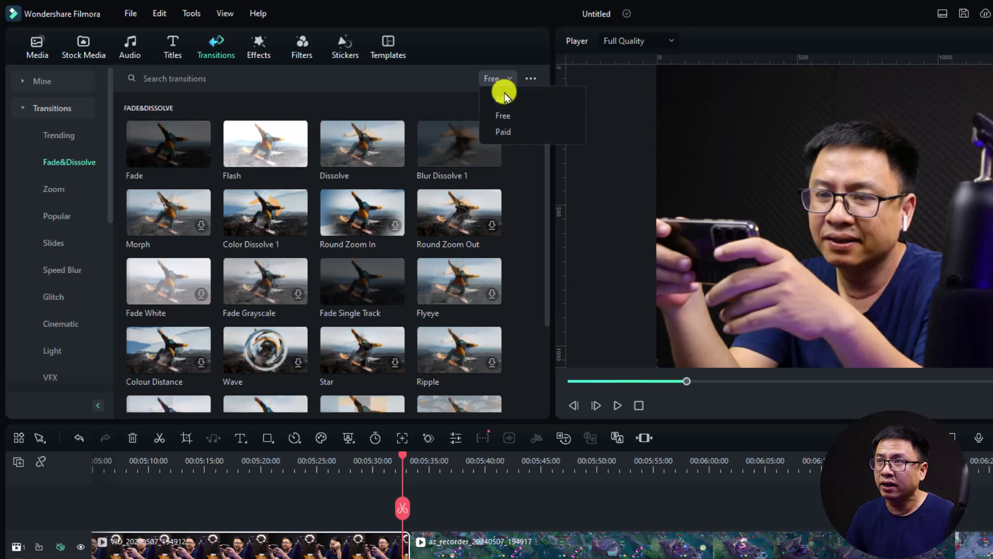
click(500, 132)
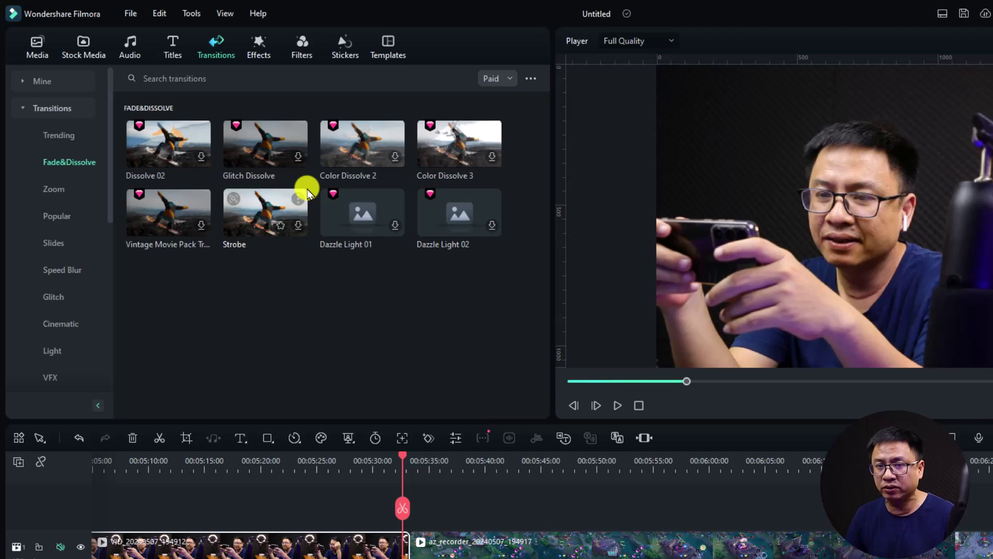
click(504, 80)
click(494, 109)
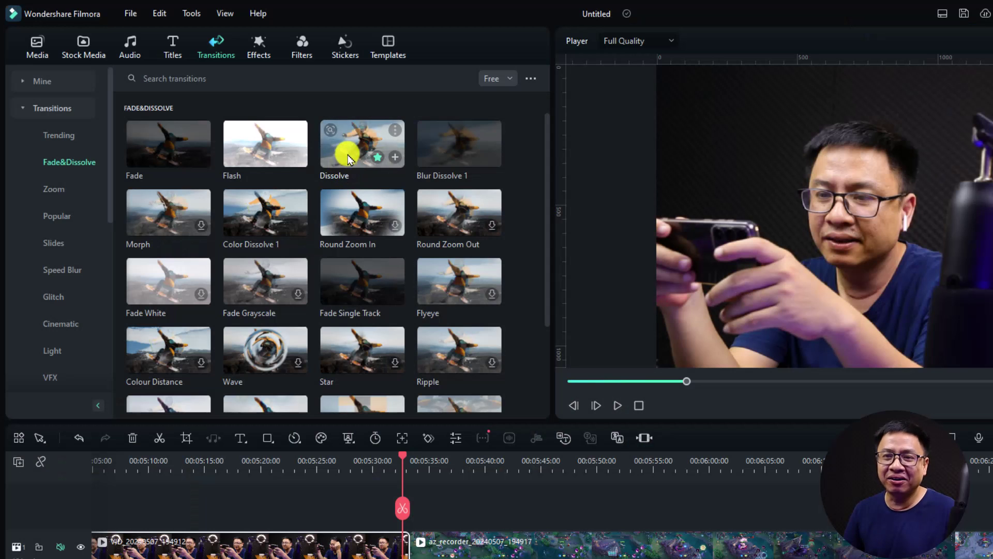
click(350, 158)
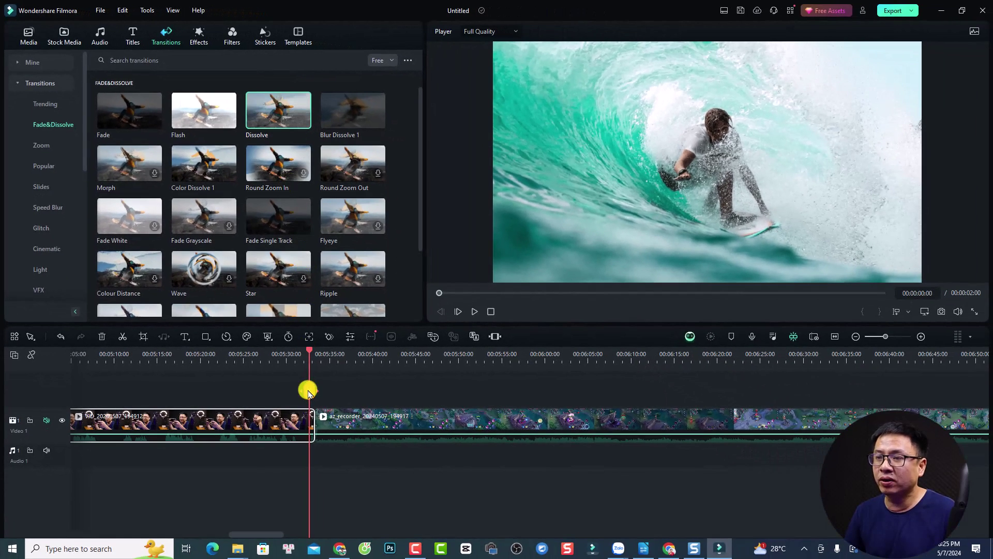
- Drop Dissolve on the webcam-to-gameplay cut, play it, and stretch it to about 19 seconds
mouse_move(280, 116)
mouse_down()
mouse_move(310, 302)
mouse_move(311, 416)
mouse_up()
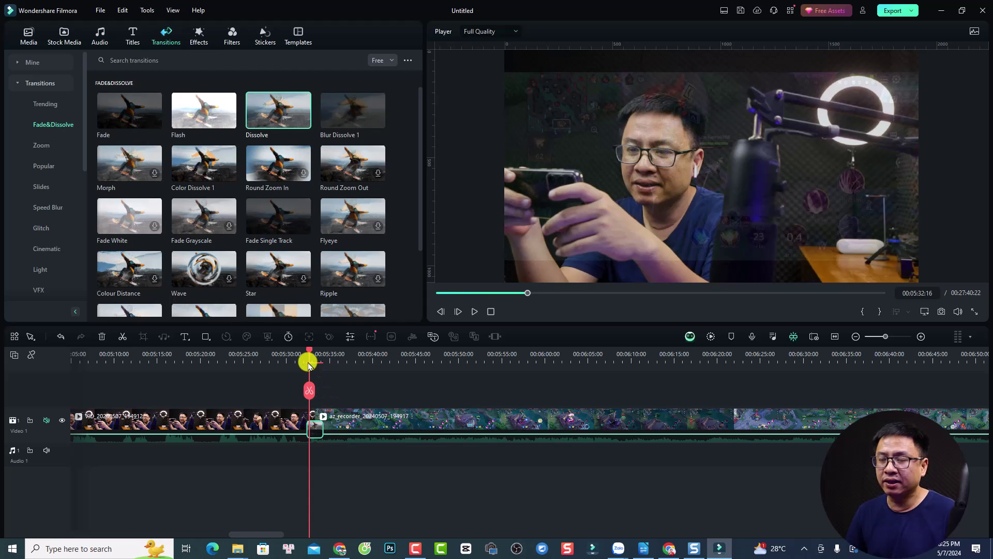
click(301, 358)
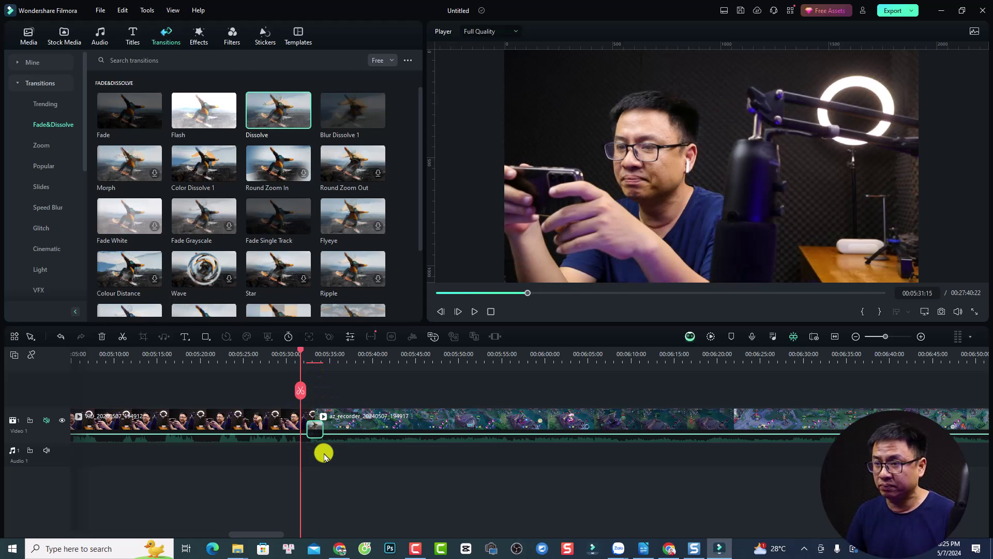
key(space)
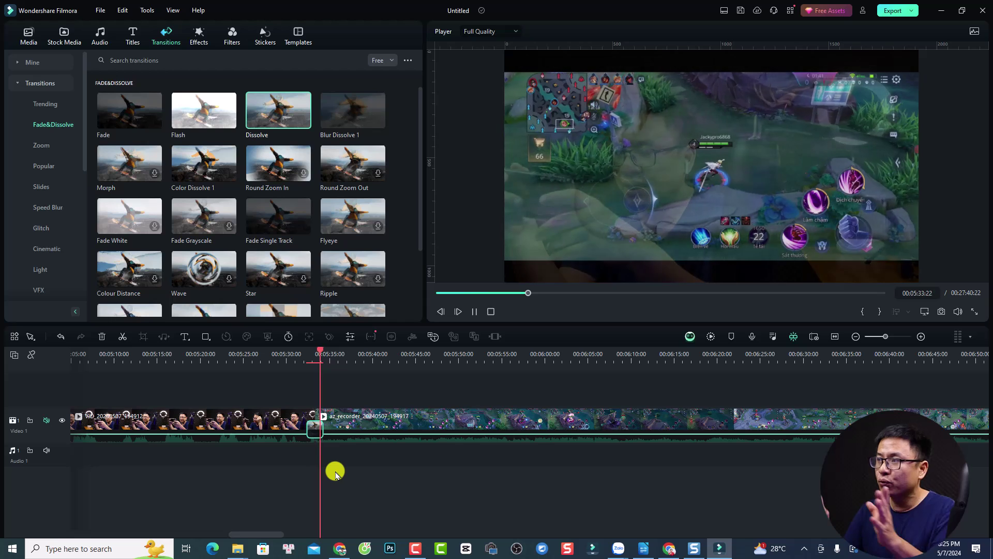
key(space)
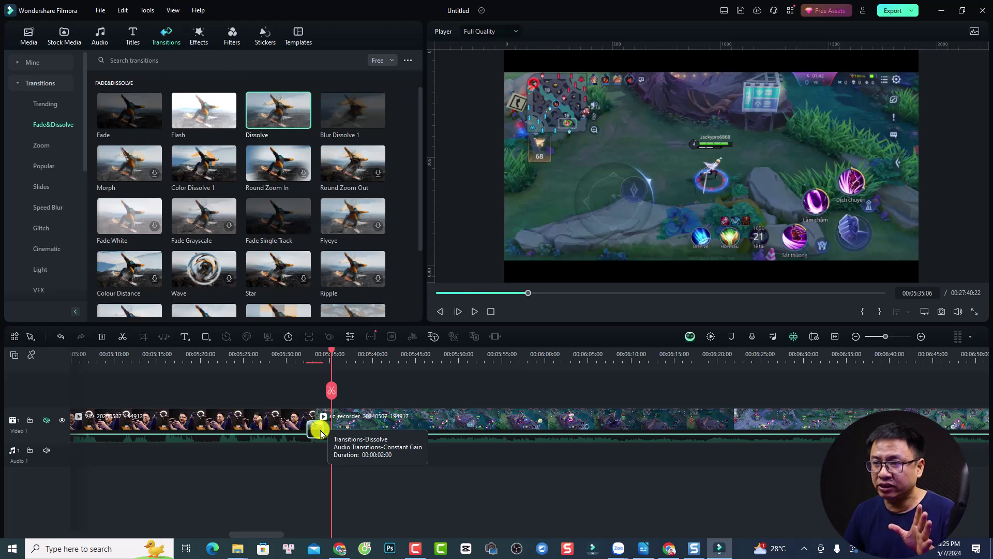
drag(321, 432, 399, 439)
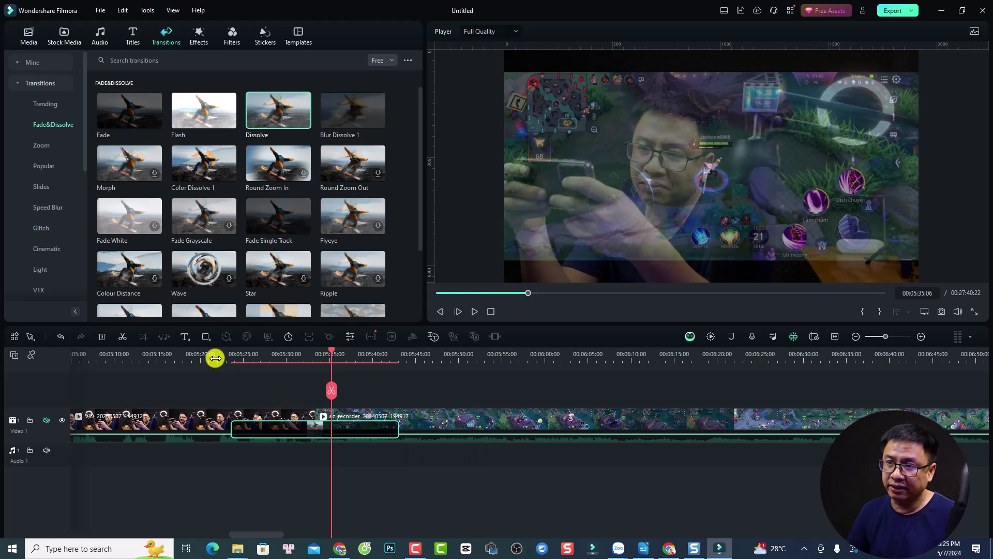
click(212, 355)
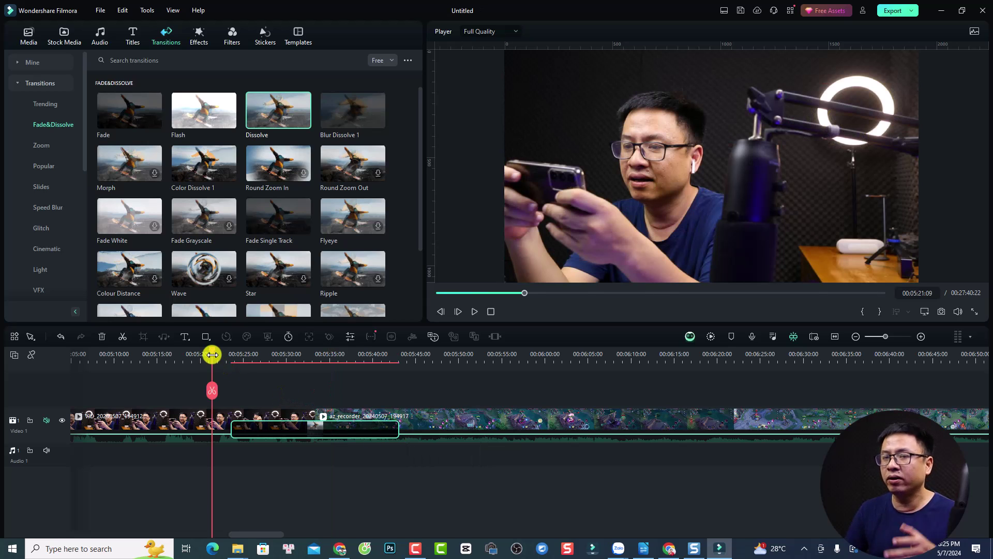
- Play the lengthened dissolve, then open its settings showing 00:00:19:14 duration in Overlap mode
key(space)
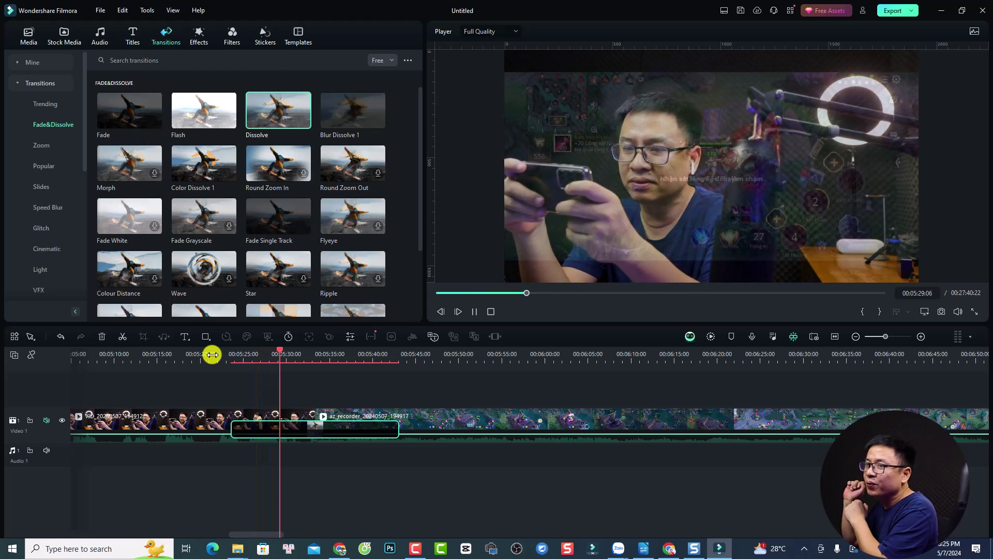
key(space)
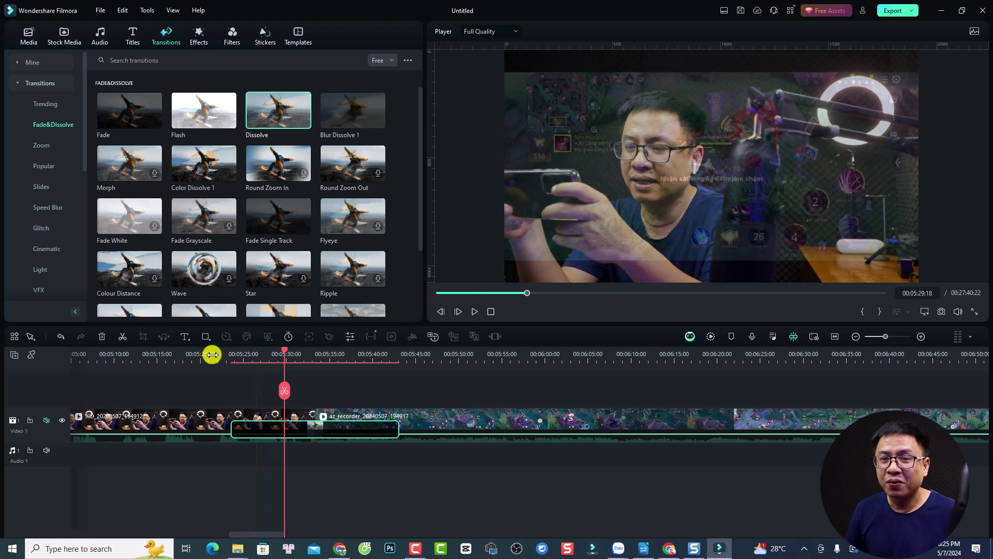
double_click(329, 431)
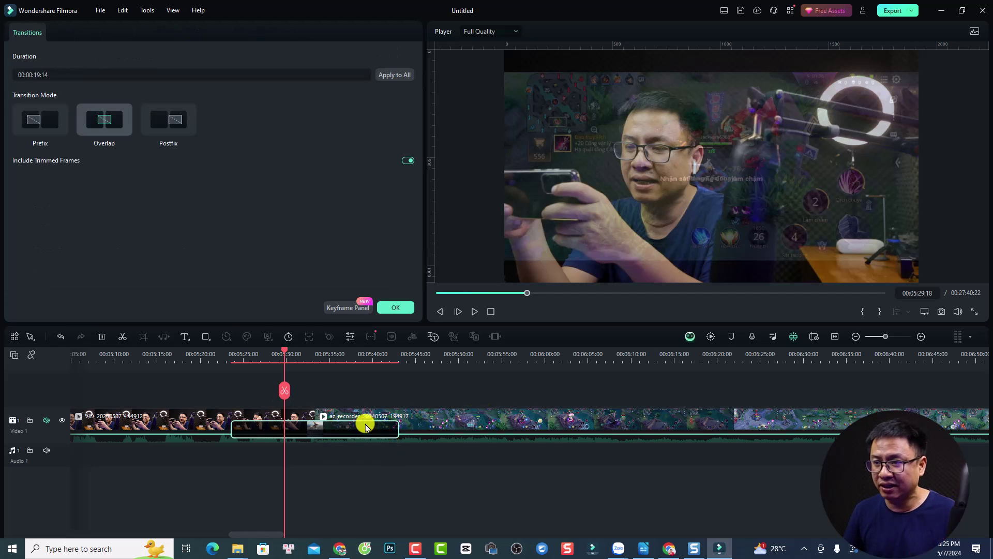
- Set the Dissolve duration to 00:00:01:00 and apply it to all transitions
click(52, 78)
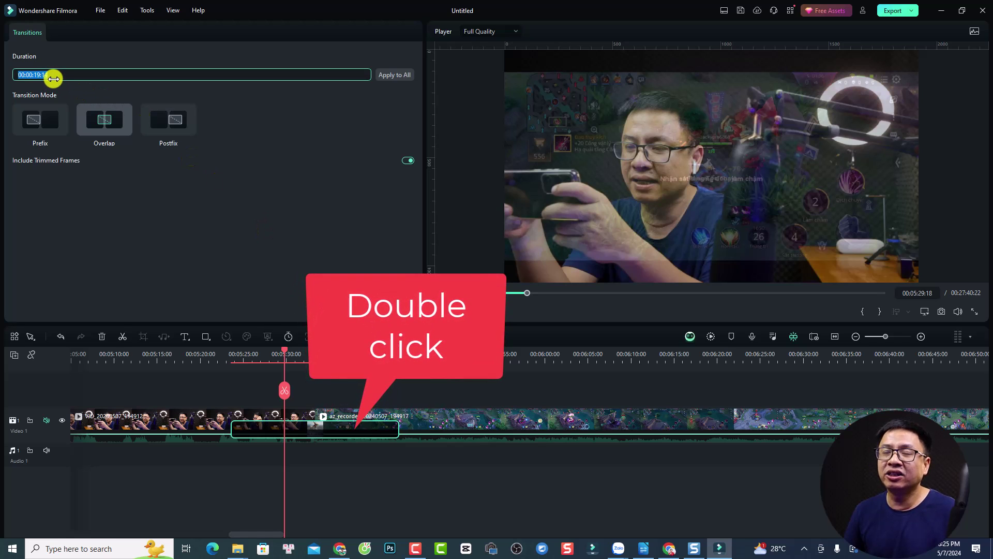
click(43, 78)
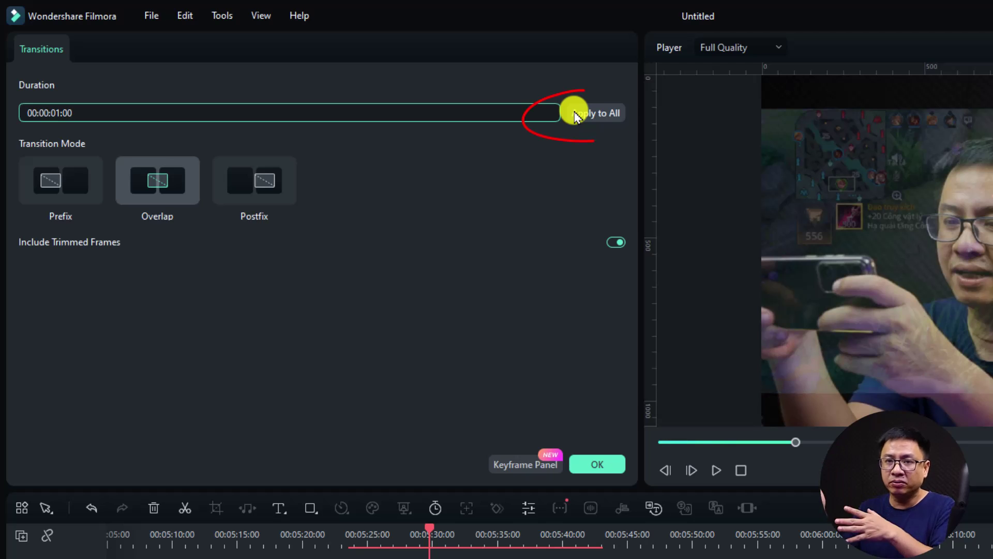
click(577, 114)
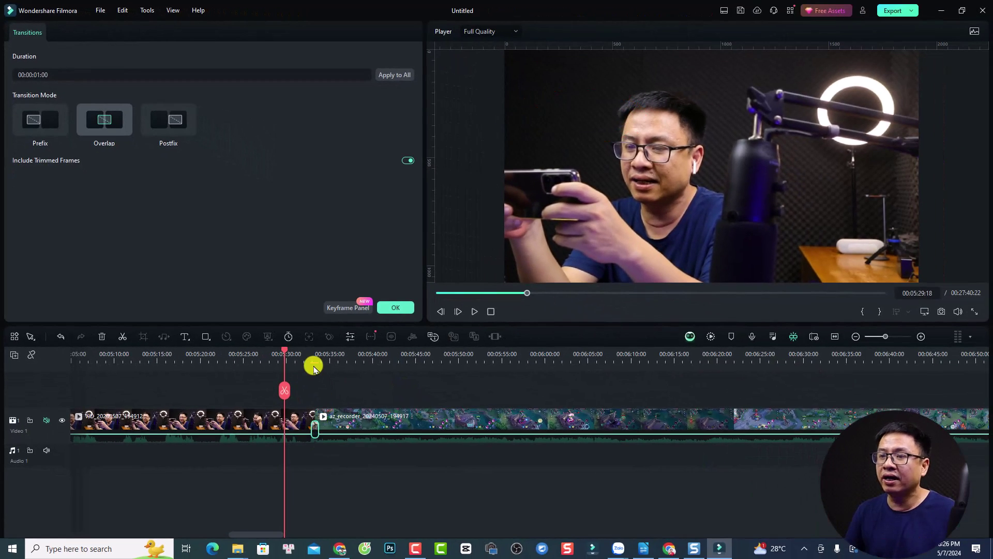
- Play back the 1-second dissolve, then confirm the transition settings with OK
click(309, 359)
key(space)
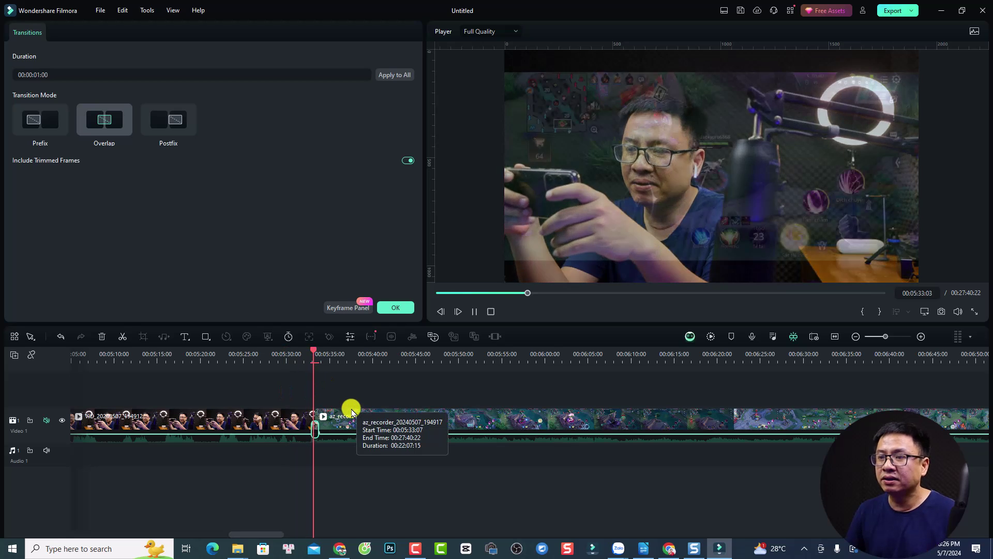
key(space)
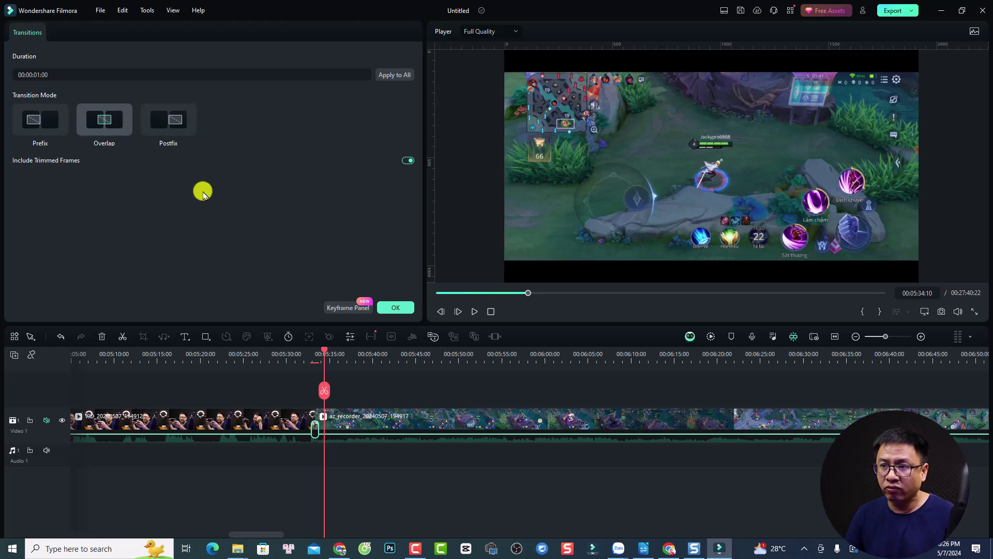
click(394, 309)
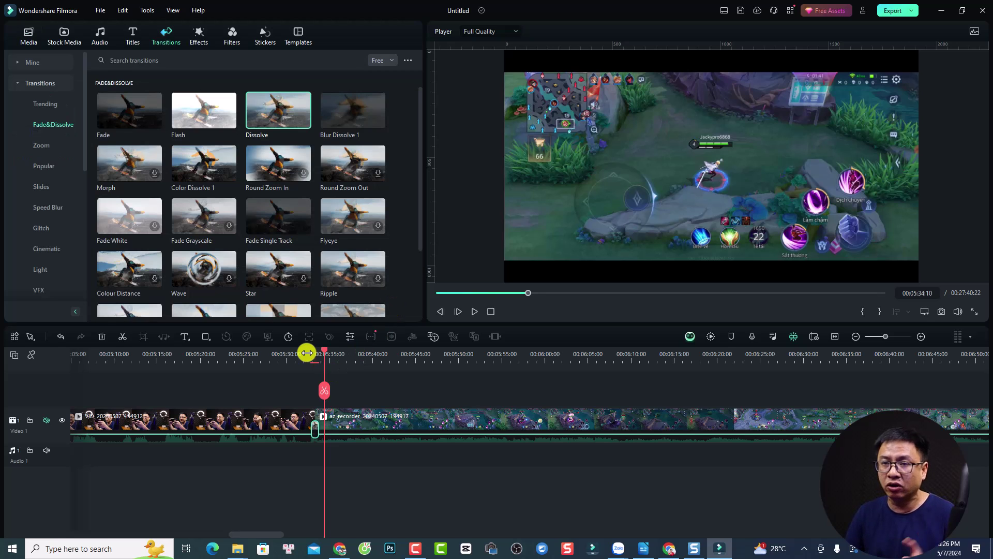
- Replay the 1-second dissolve at the cut between the clips
click(307, 354)
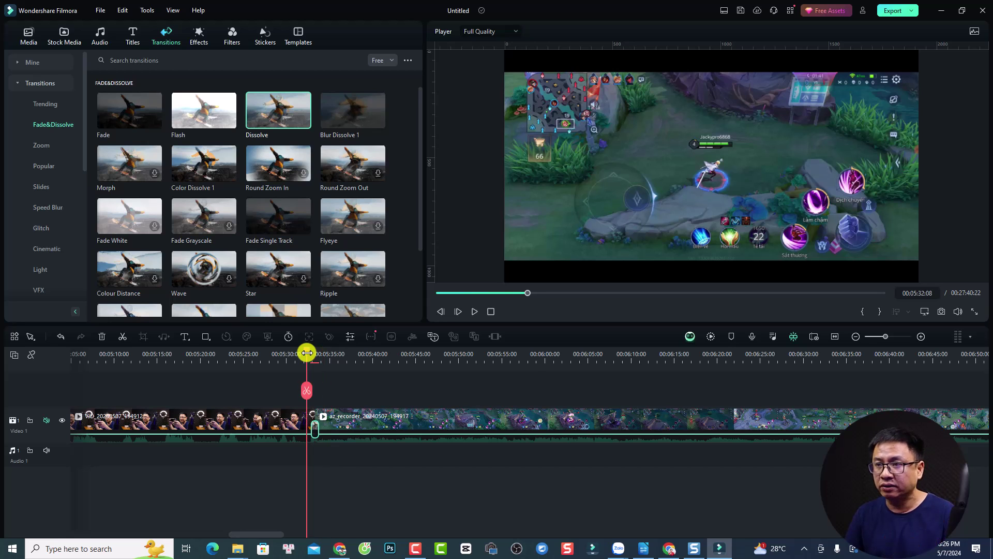
key(space)
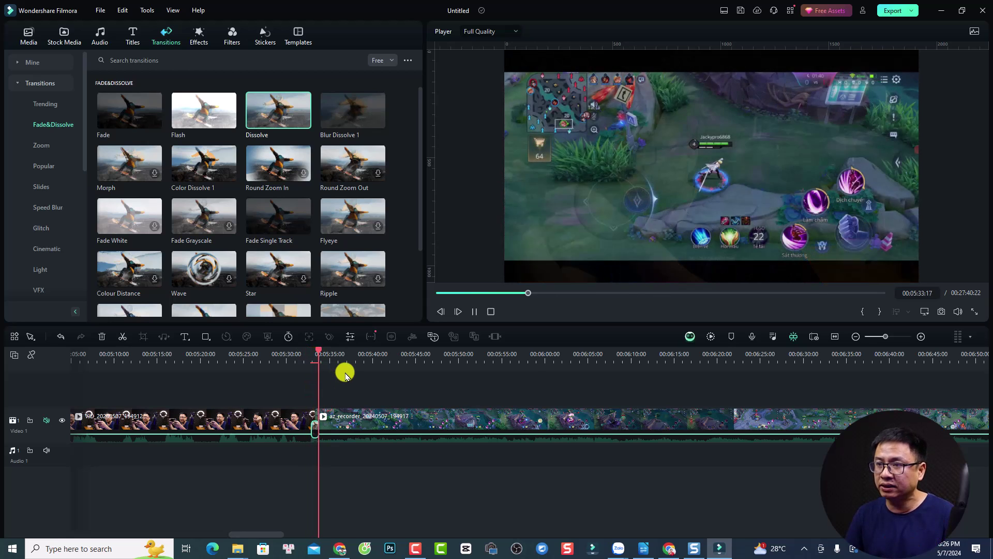
key(space)
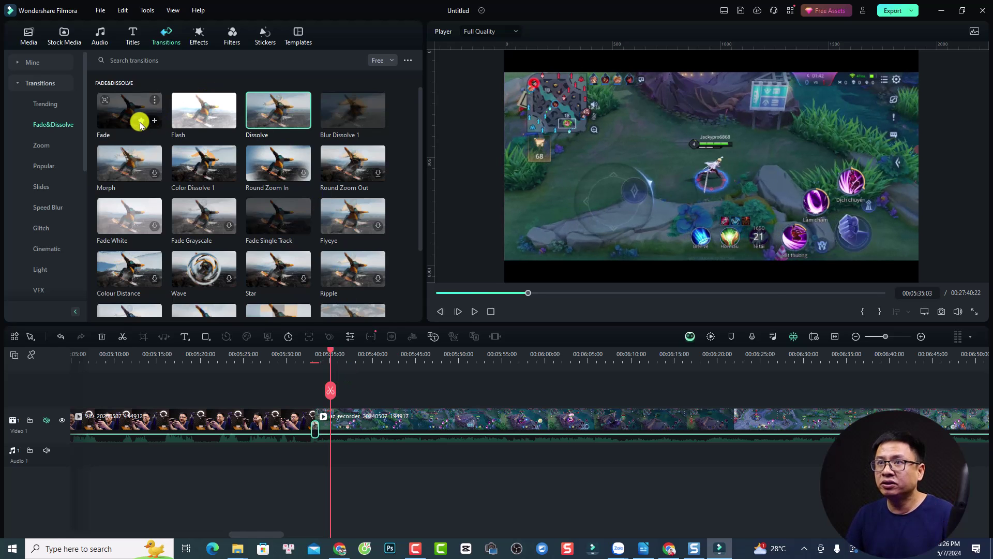
- Place the Fade transition on the webcam-to-gameplay cut and preview it
click(116, 120)
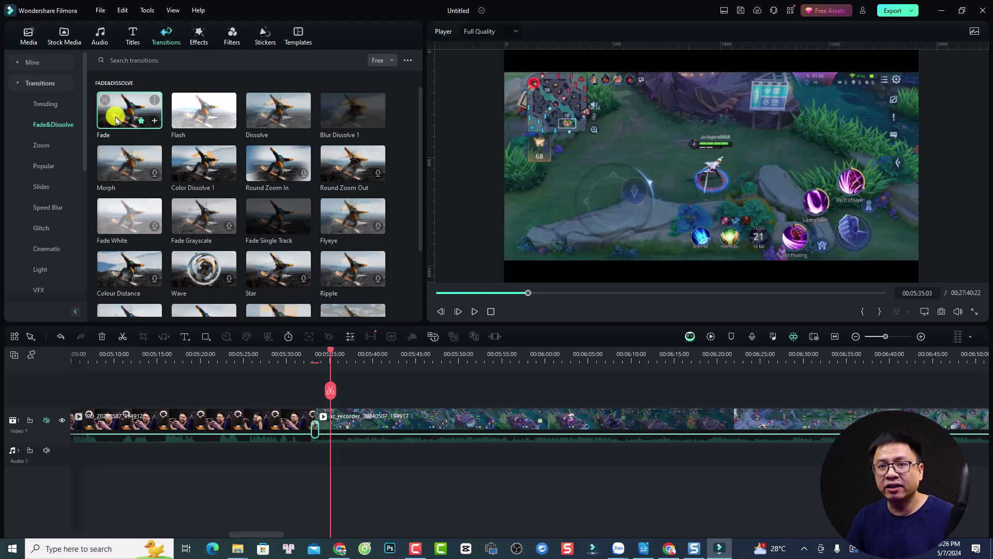
mouse_move(116, 119)
mouse_down()
mouse_move(267, 323)
mouse_move(313, 419)
mouse_up()
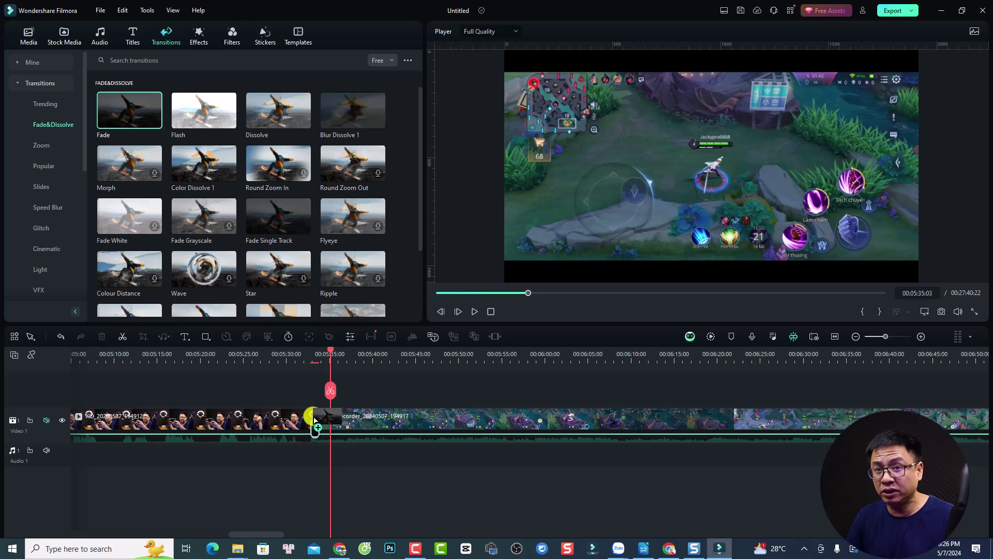
drag(314, 420, 321, 416)
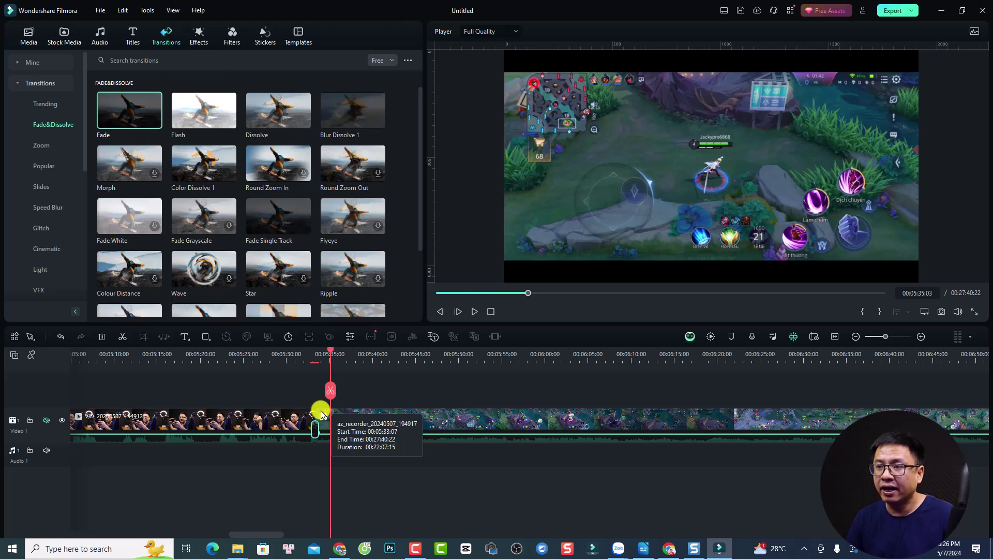
click(306, 353)
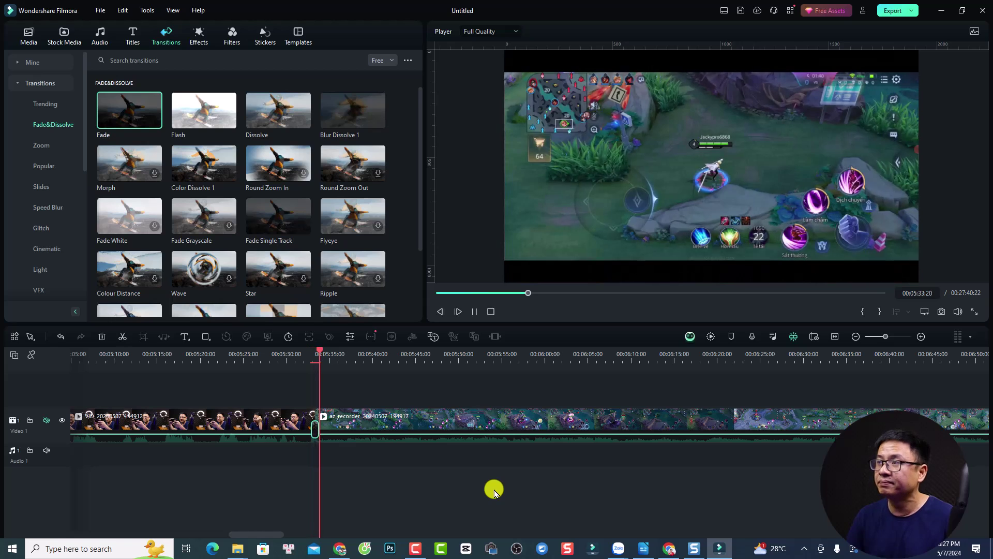
key(space)
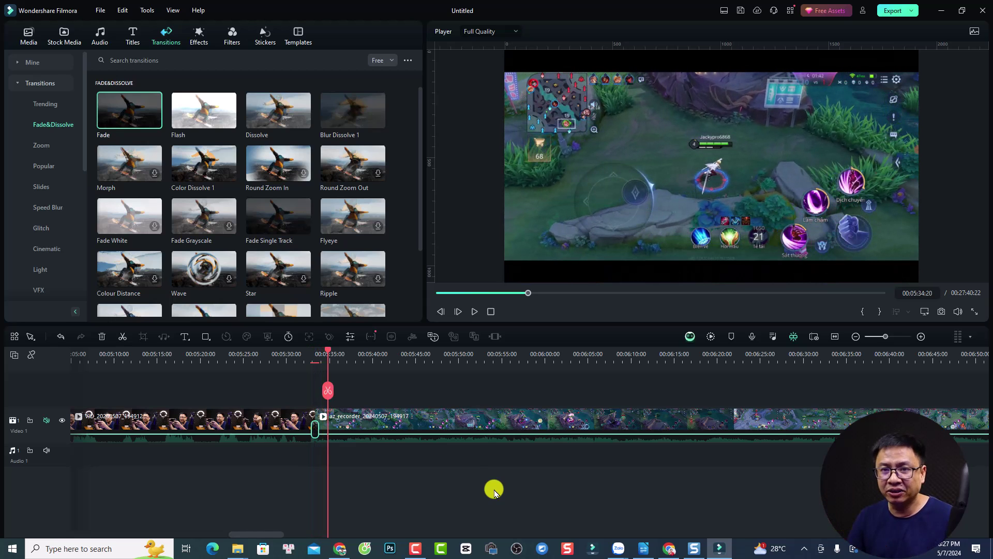
scroll(404, 461, down, 2)
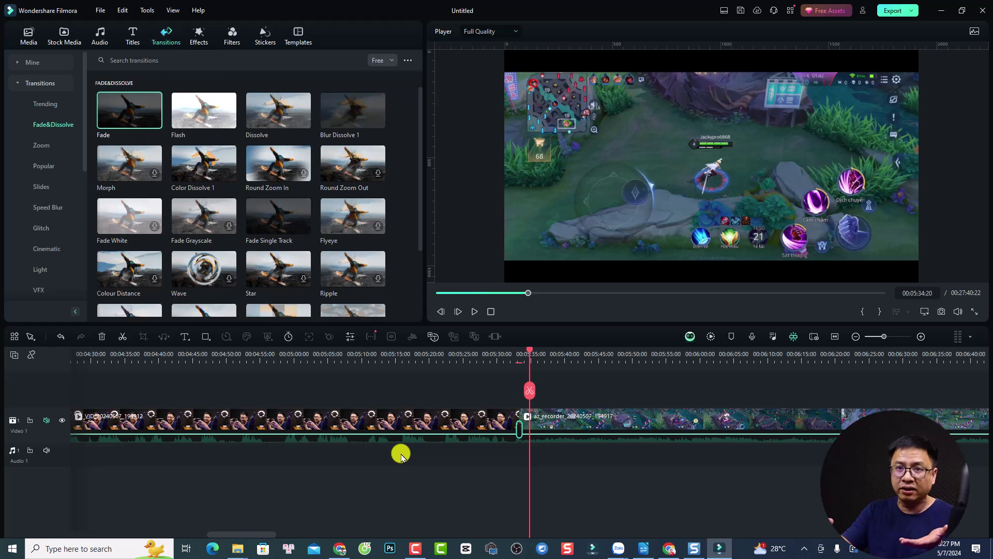
- Zoom the timeline to fit and add a Fade at the start of the webcam clip
click(837, 338)
drag(117, 139, 80, 429)
scroll(73, 352, up, 5)
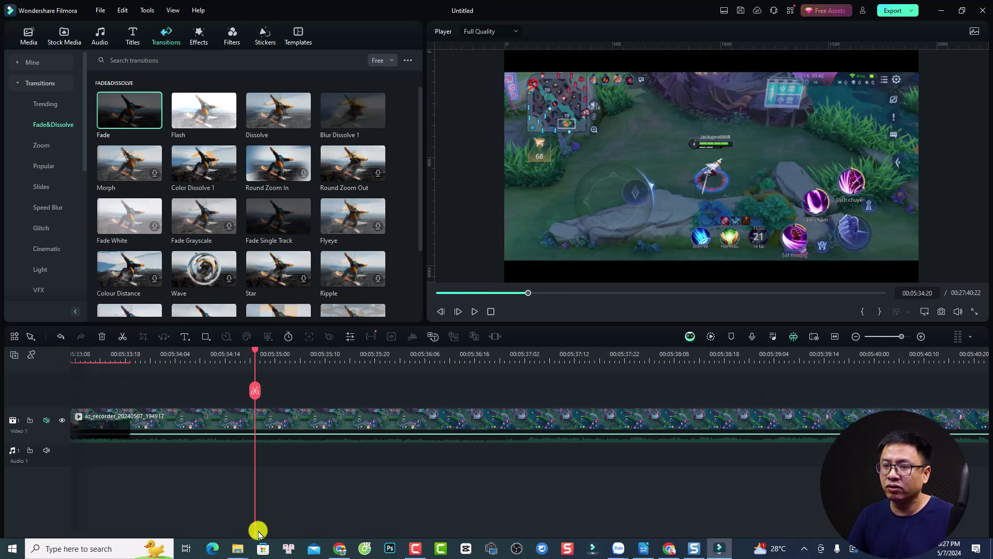
drag(258, 533, 31, 532)
click(202, 435)
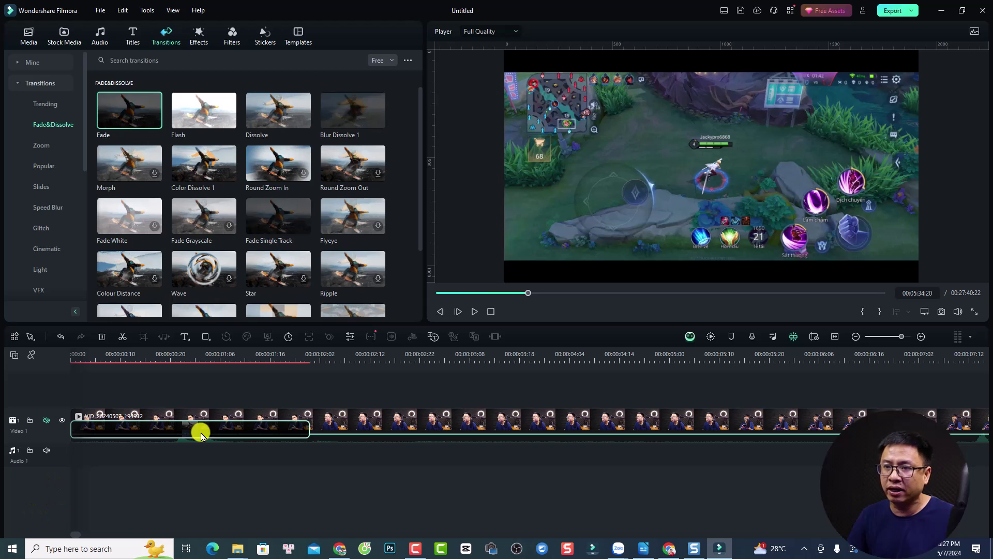
- Play the opening from 00:00 to preview the fade-in
click(72, 358)
key(space)
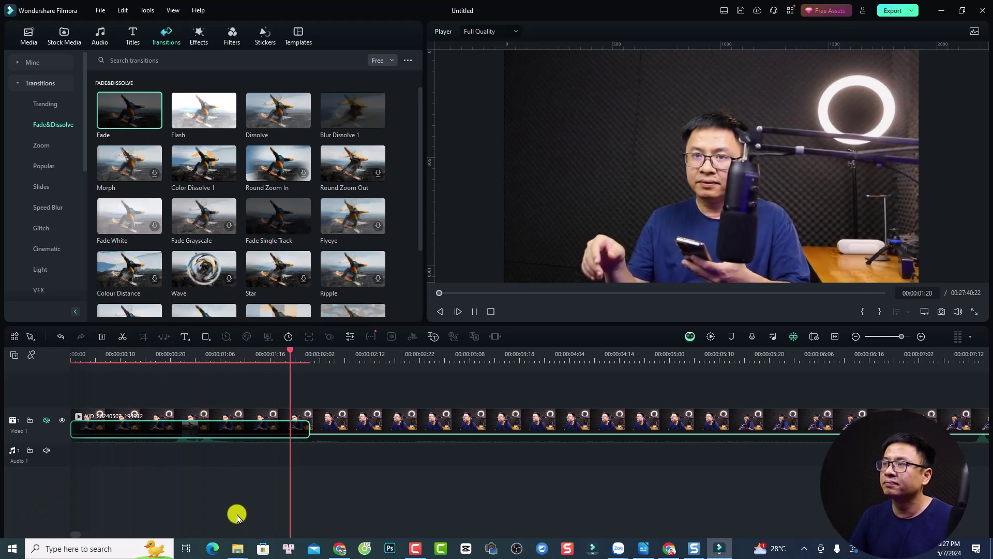
key(space)
scroll(476, 450, up, 2)
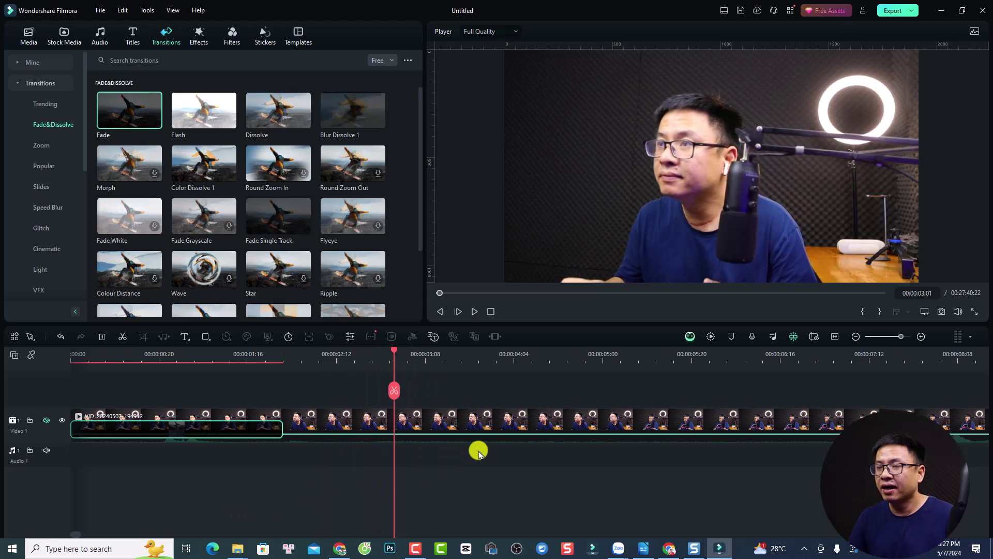
- Split the webcam clip at 00:00:05:04 and delete the part after the split
click(466, 429)
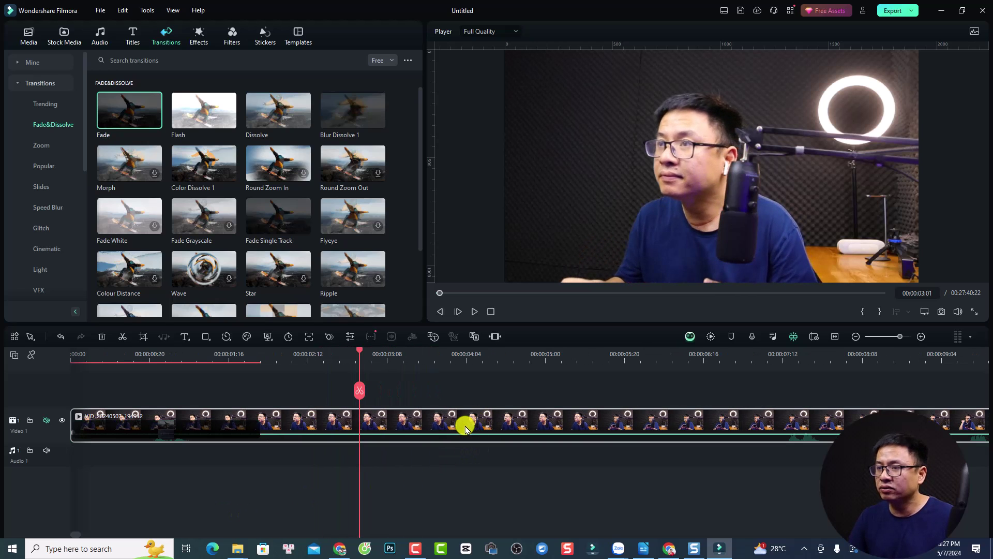
click(561, 355)
key(ctrl+b)
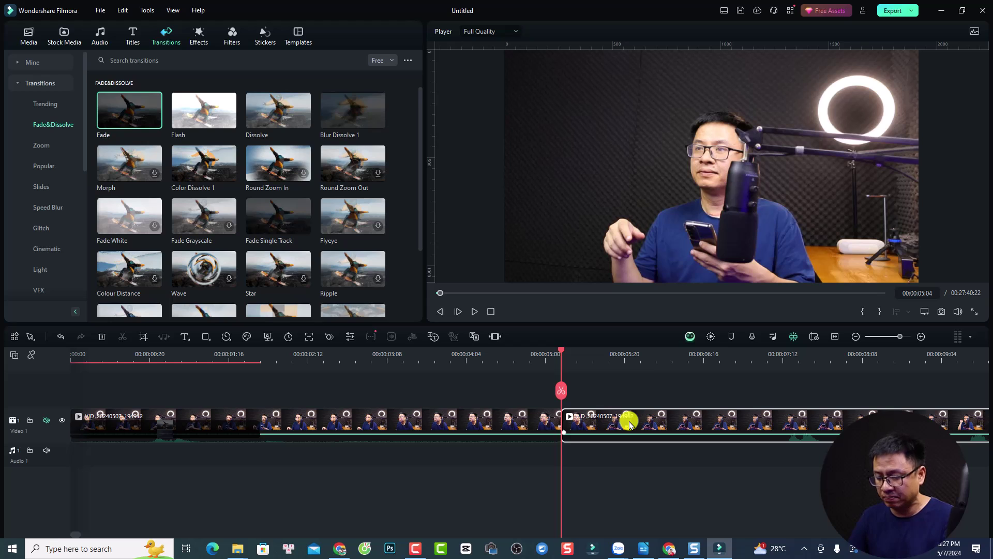
key(Delete)
click(538, 426)
- Add a Fade at the clip's end and play back the fade-out
drag(121, 124, 498, 427)
click(355, 357)
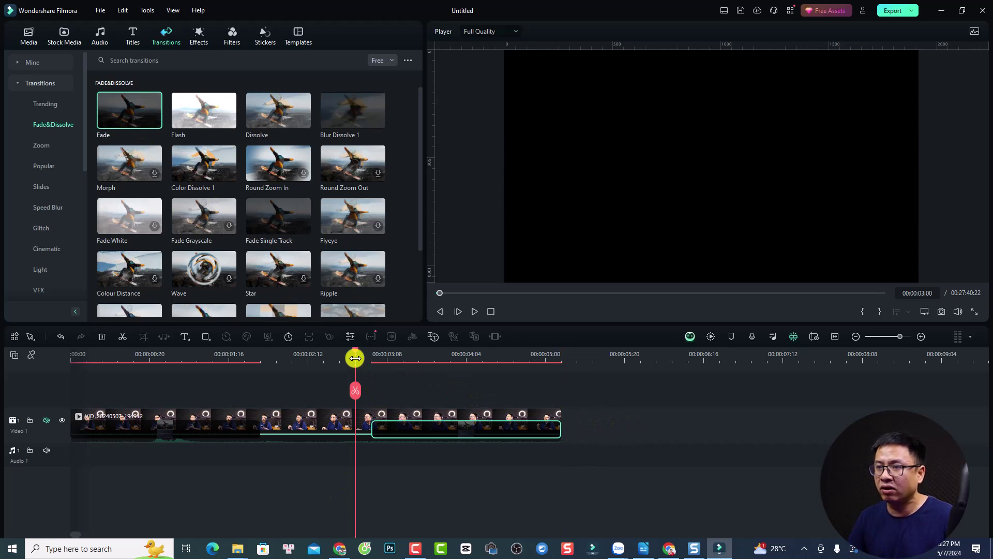
key(space)
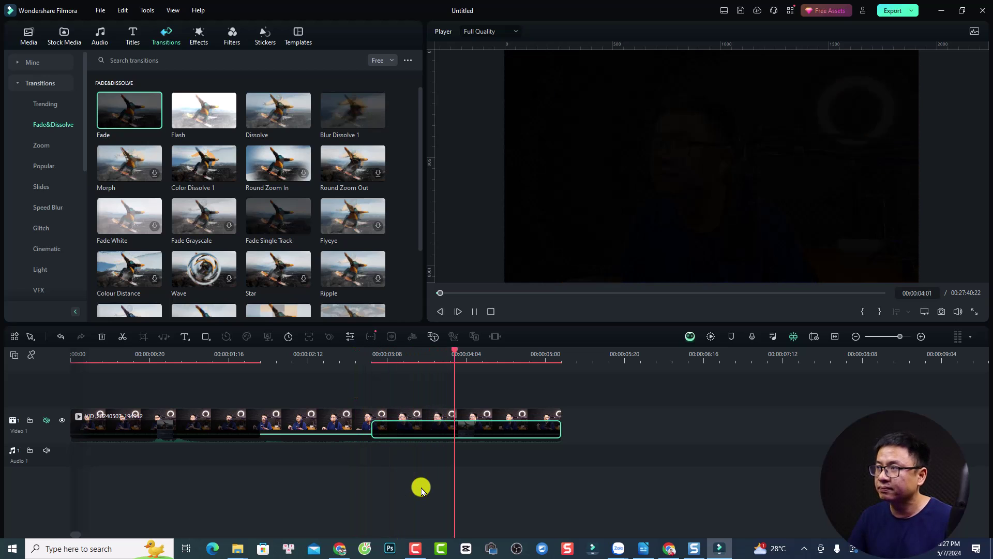
key(space)
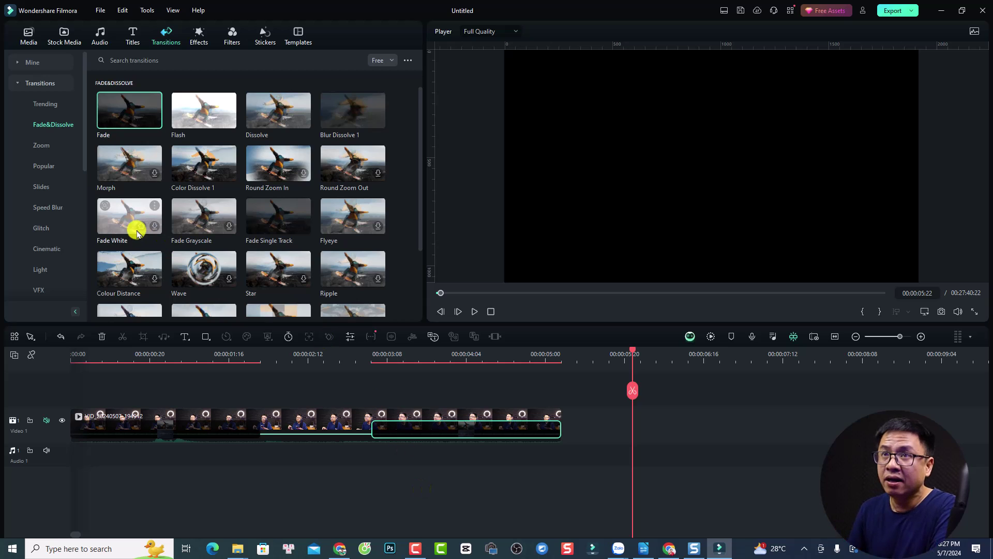
- View the Favorites and Downloads transitions under Mine, then show Trending (Dissolve, Fade, Warp Zoom 6)
click(20, 81)
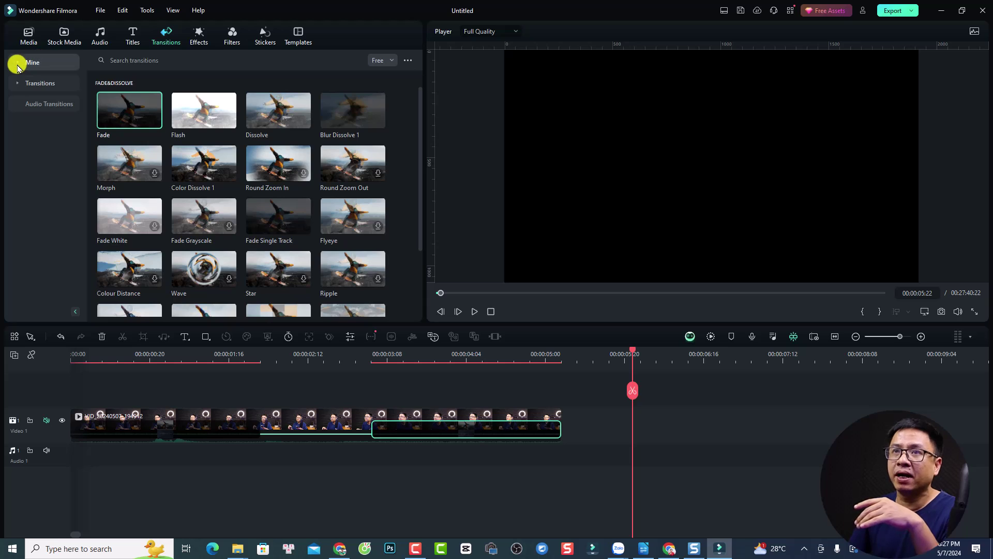
click(20, 62)
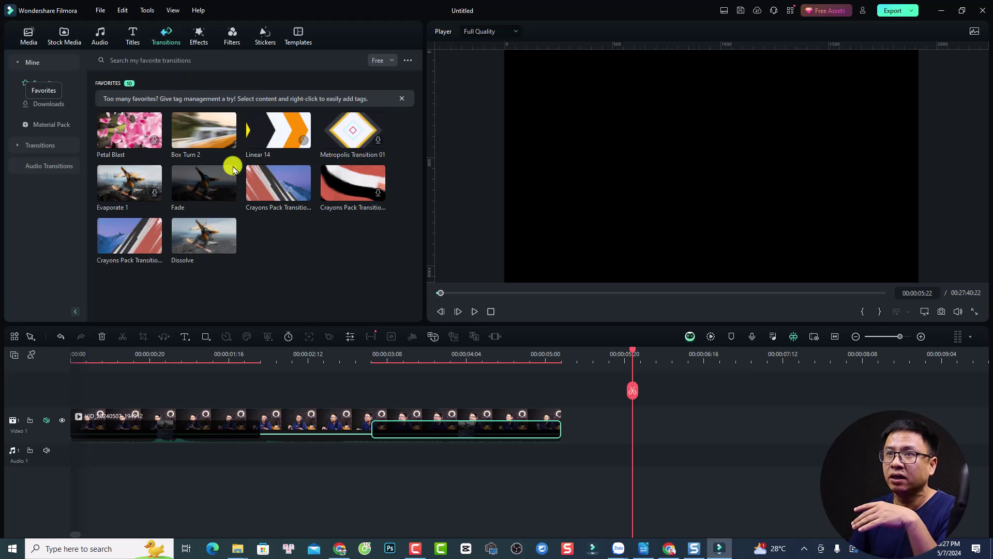
click(46, 103)
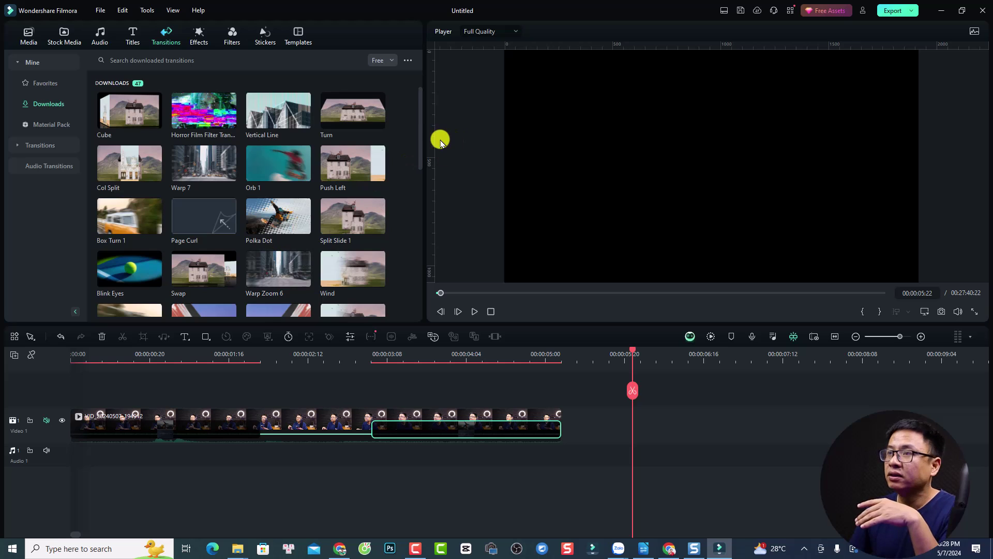
drag(417, 145, 410, 279)
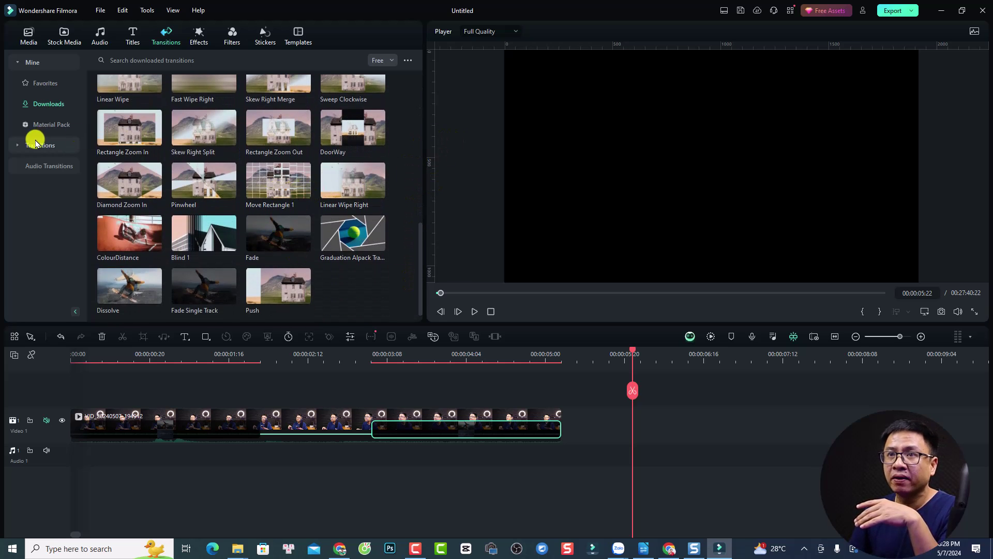
click(19, 147)
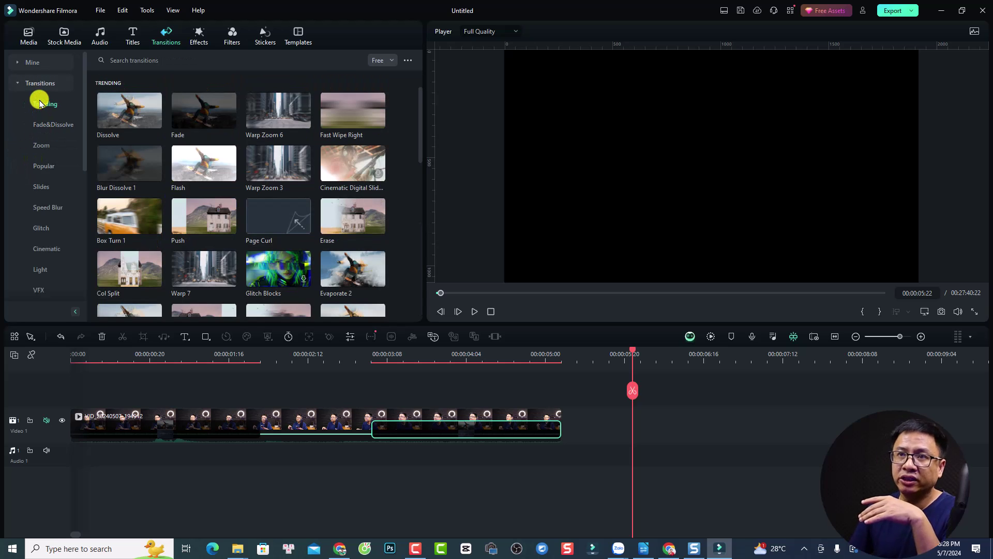
- Go through the Fade&Dissolve and Zoom categories, ending on Popular transitions such as Stylish Brush Transition
click(40, 126)
click(37, 145)
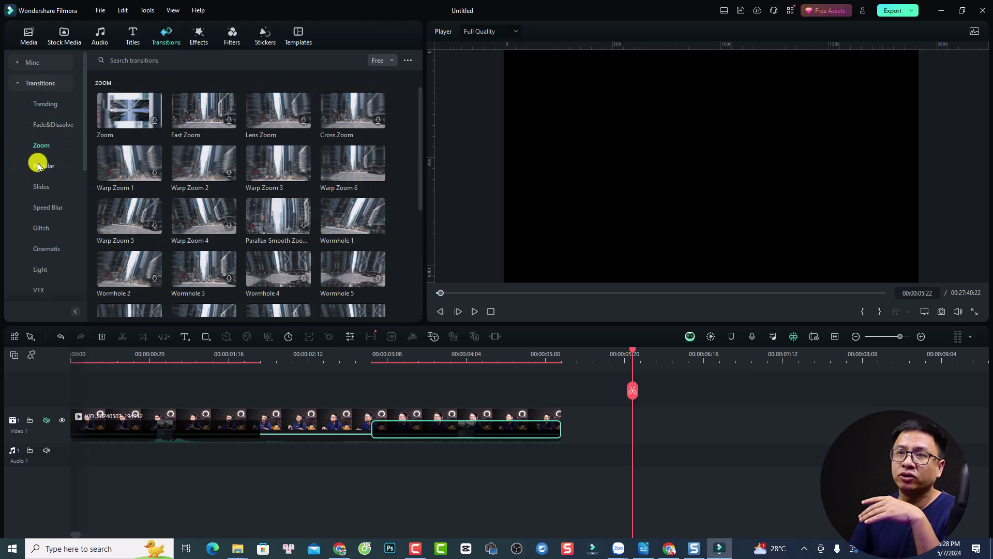
click(39, 166)
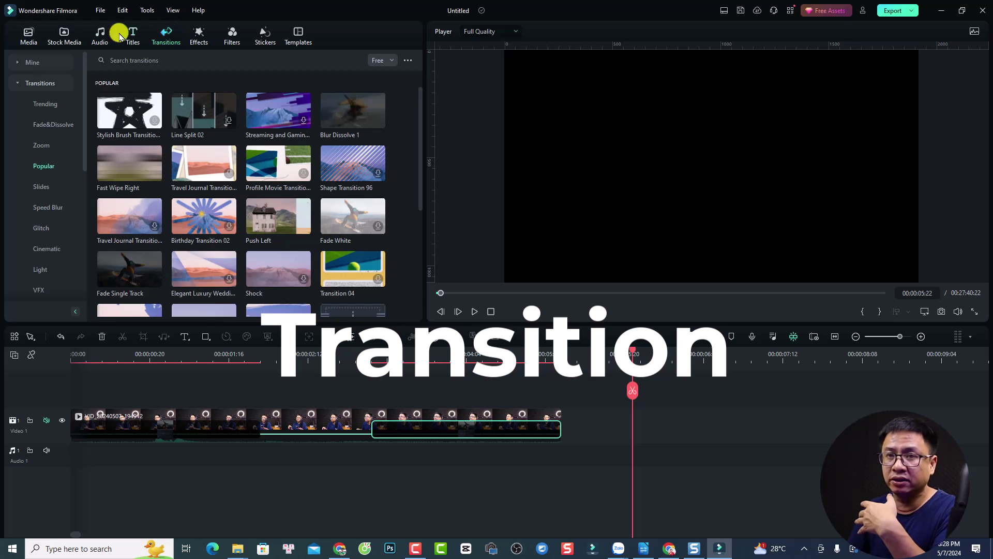
- Search the transition library for 'glitch'
click(19, 87)
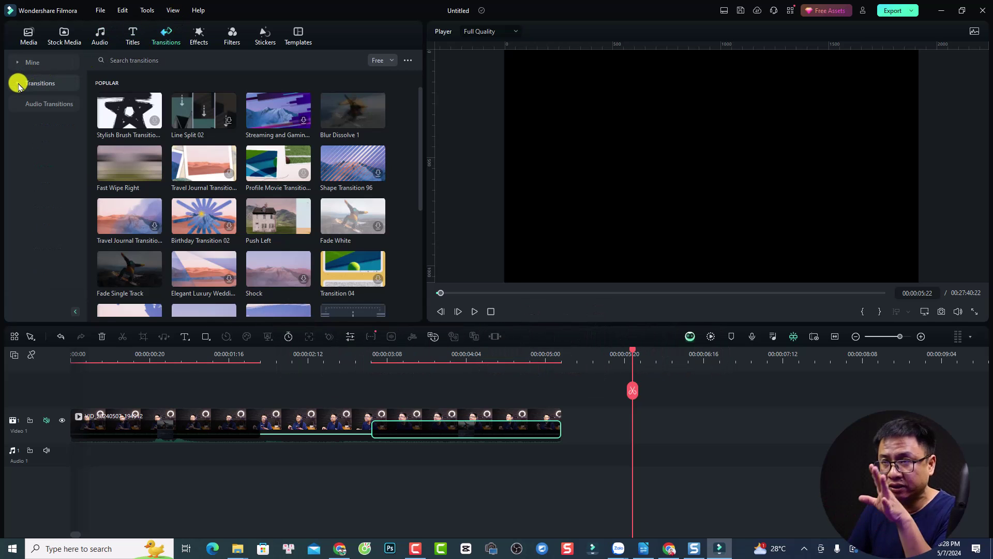
click(104, 62)
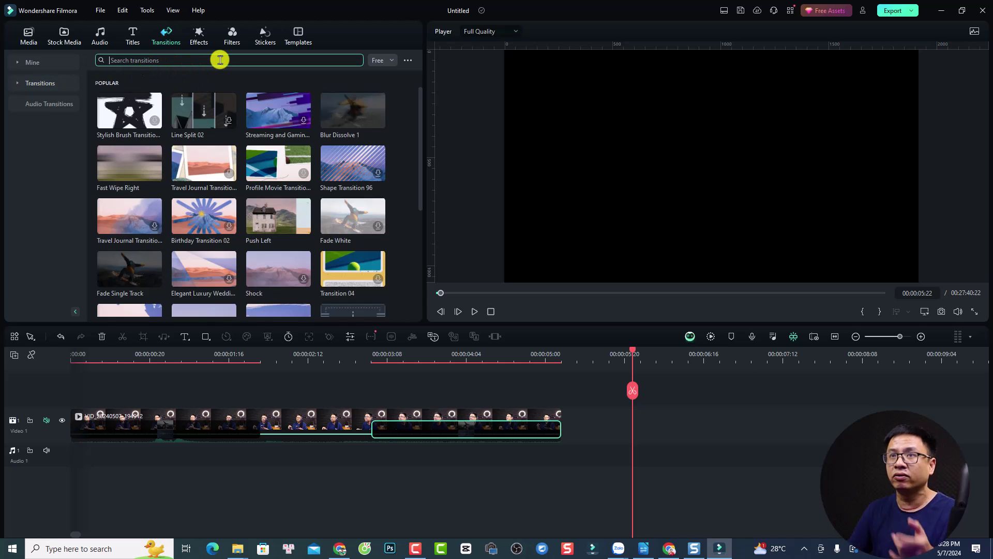
click(39, 83)
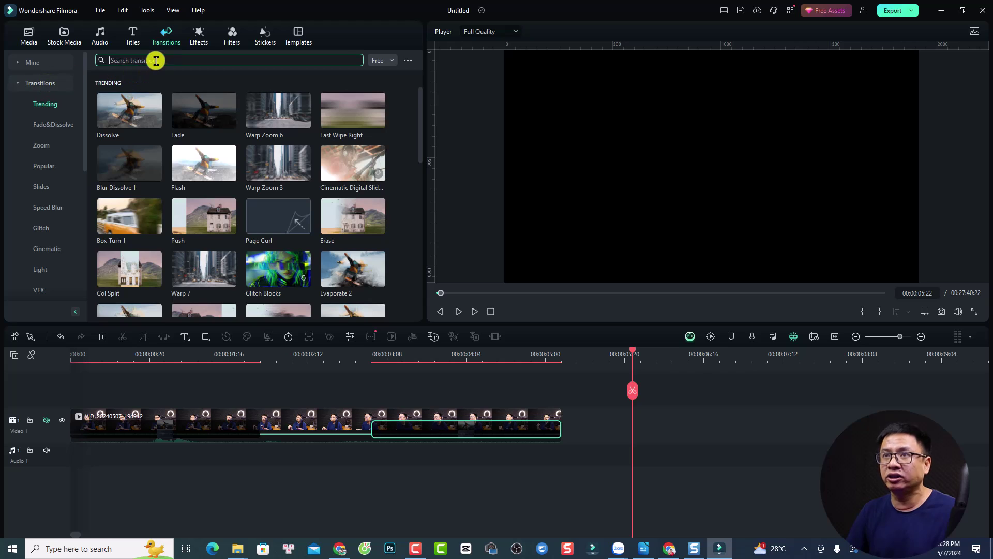
click(339, 52)
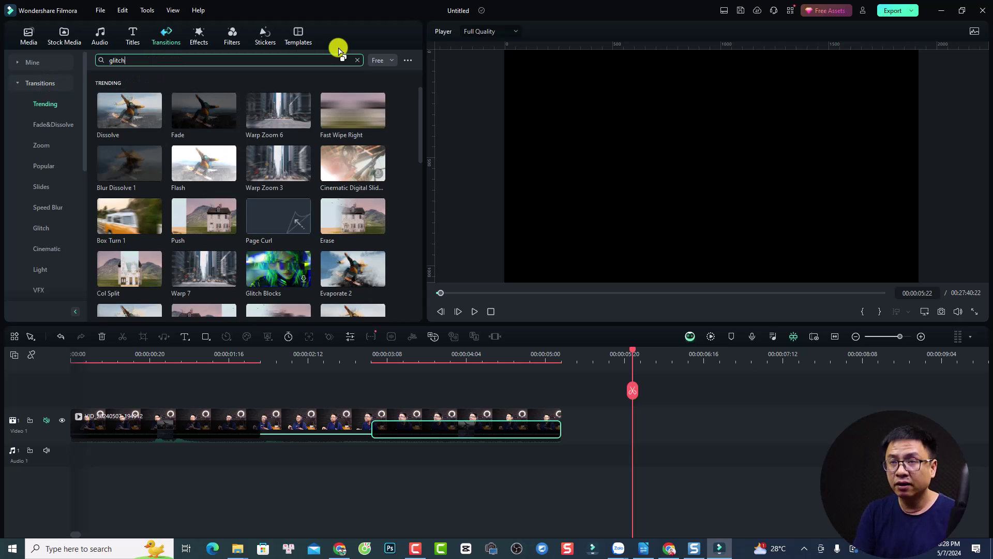
key(Return)
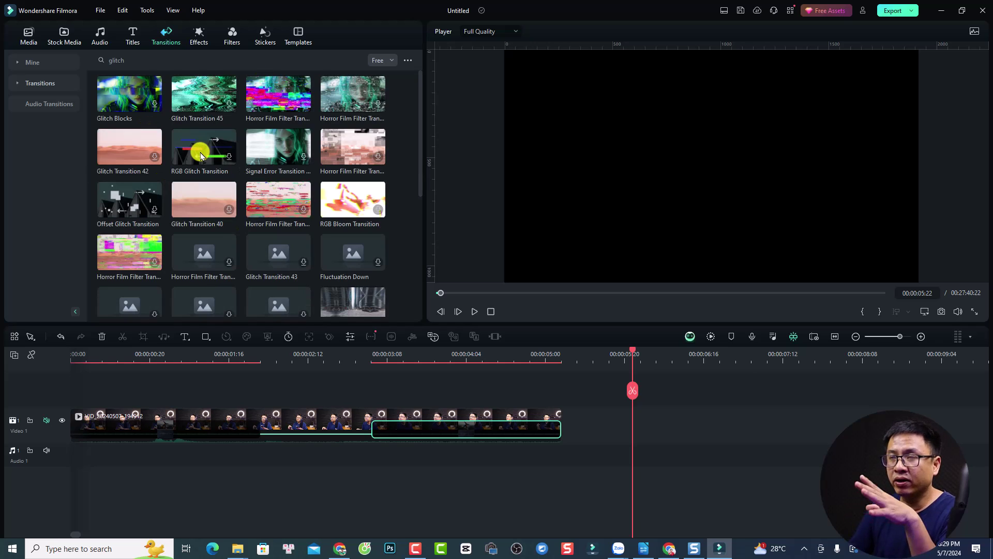
- Scroll through the glitch results, then show the Audio Transitions category
scroll(268, 170, down, 3)
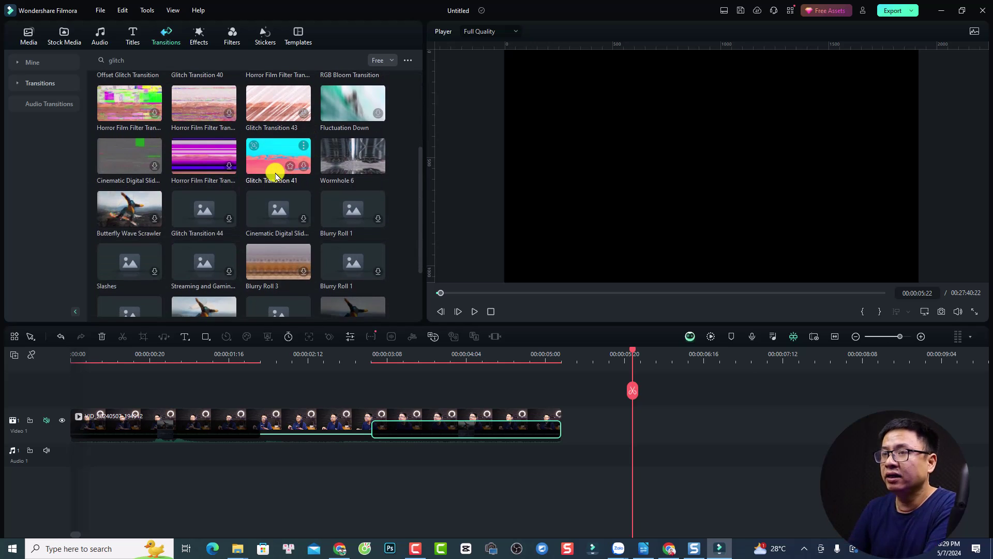
scroll(232, 155, up, 3)
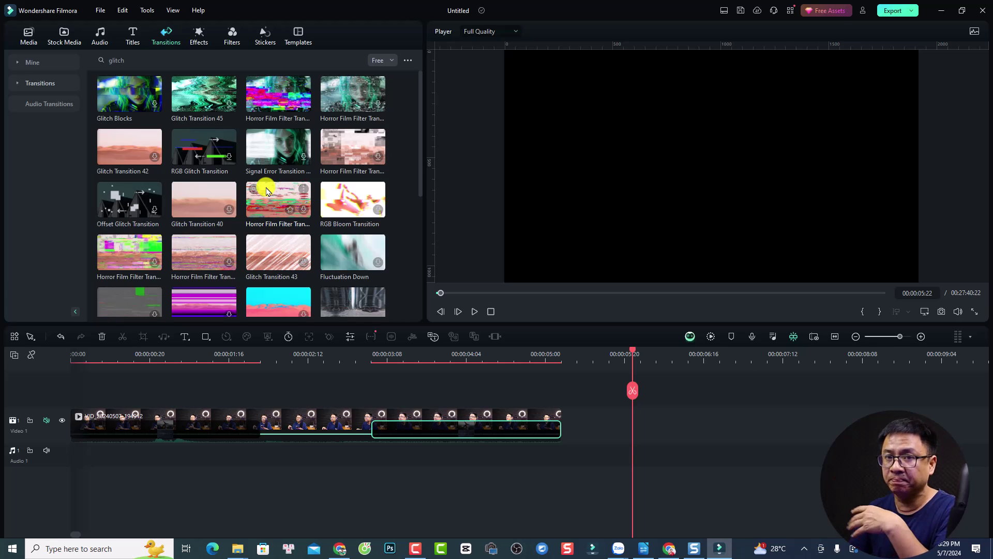
click(35, 102)
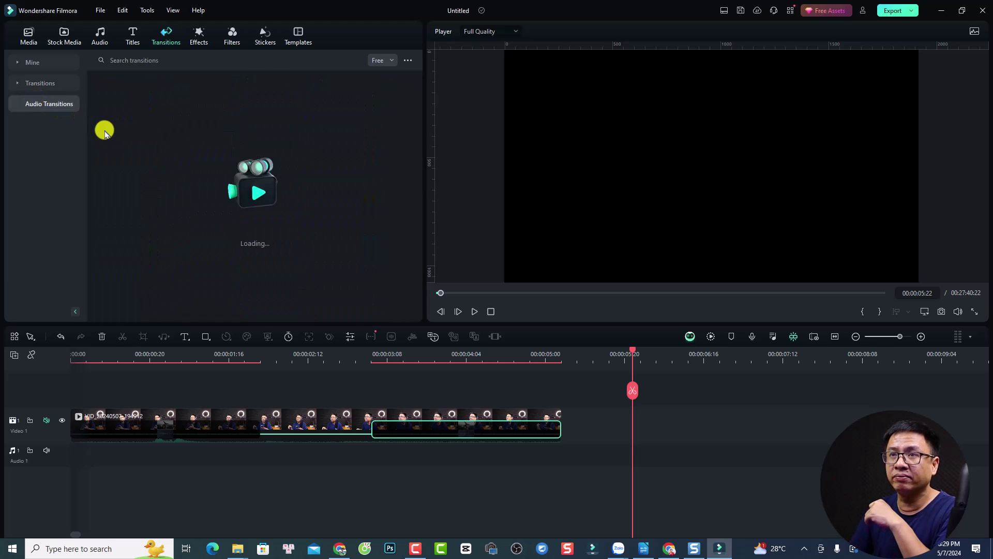